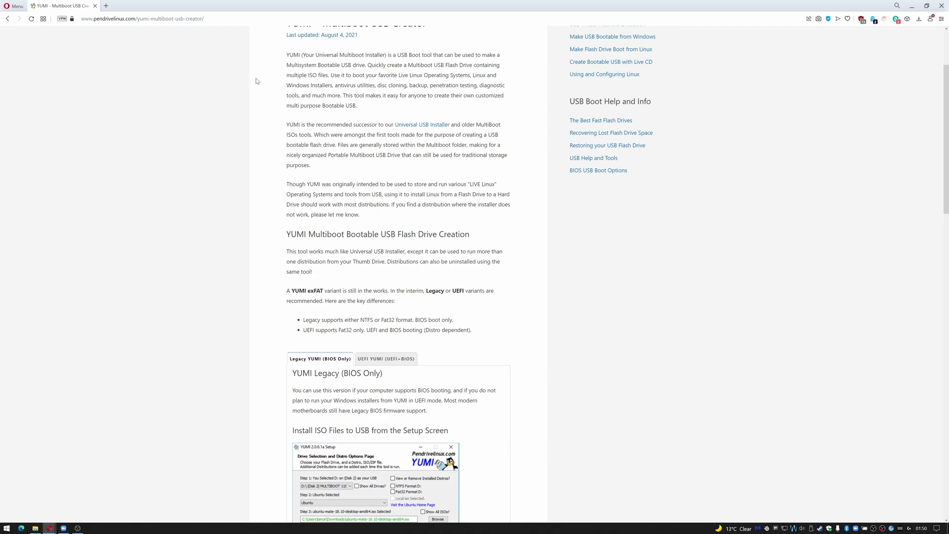
- Review the YUMI UEFI+BIOS version details and its download section in Opera
scroll(469, 99, up, 2)
scroll(468, 155, down, 6)
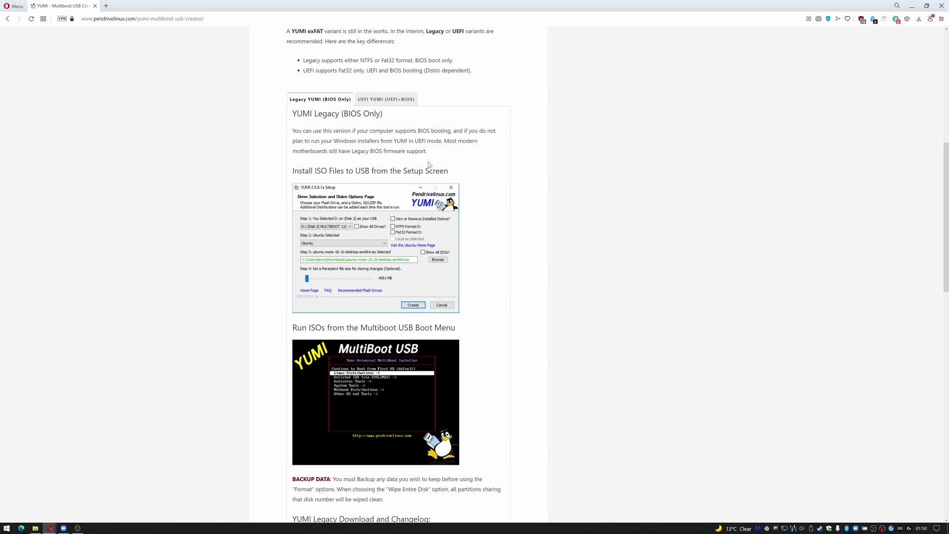
click(375, 100)
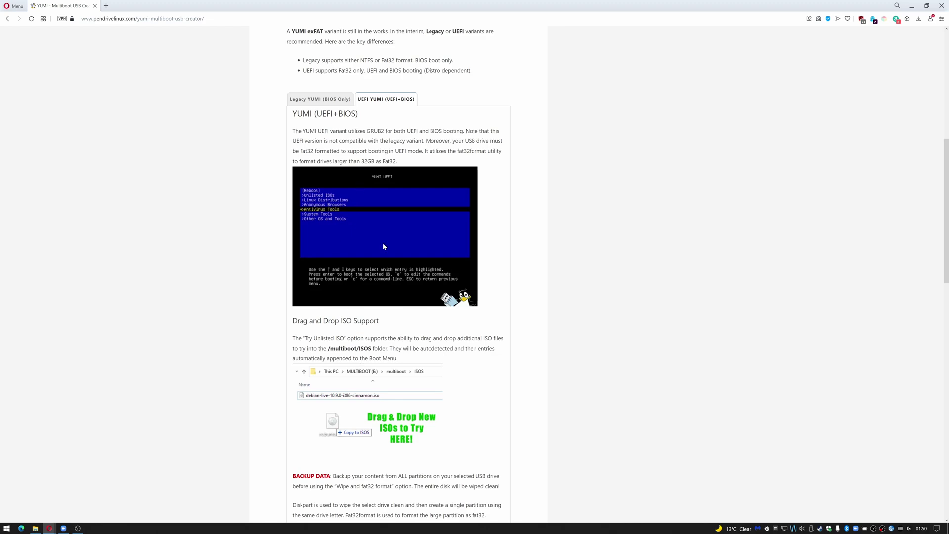
scroll(418, 307, down, 8)
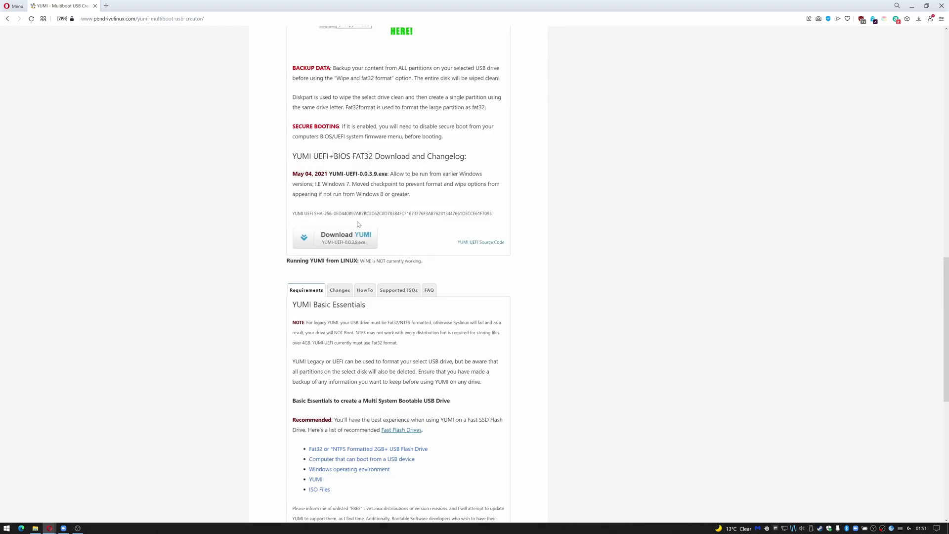
scroll(450, 225, up, 4)
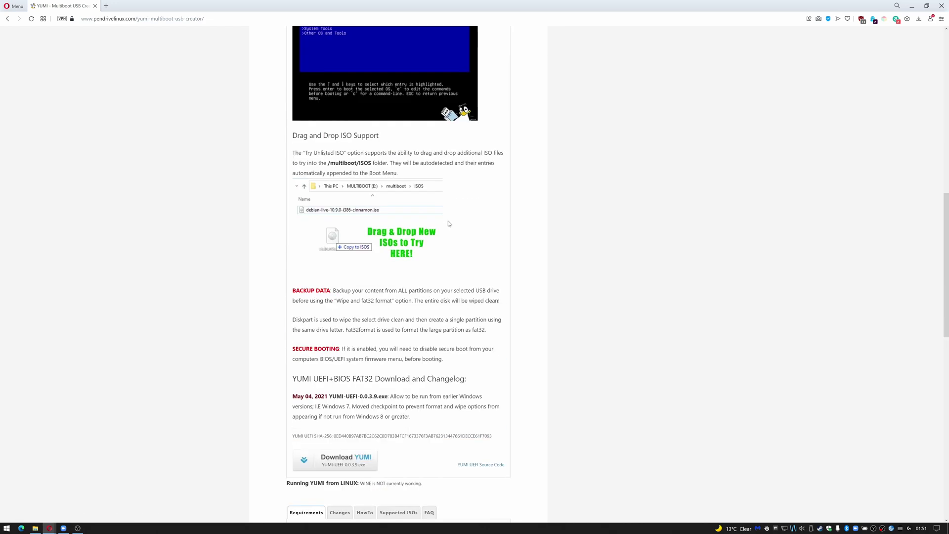
scroll(449, 224, up, 12)
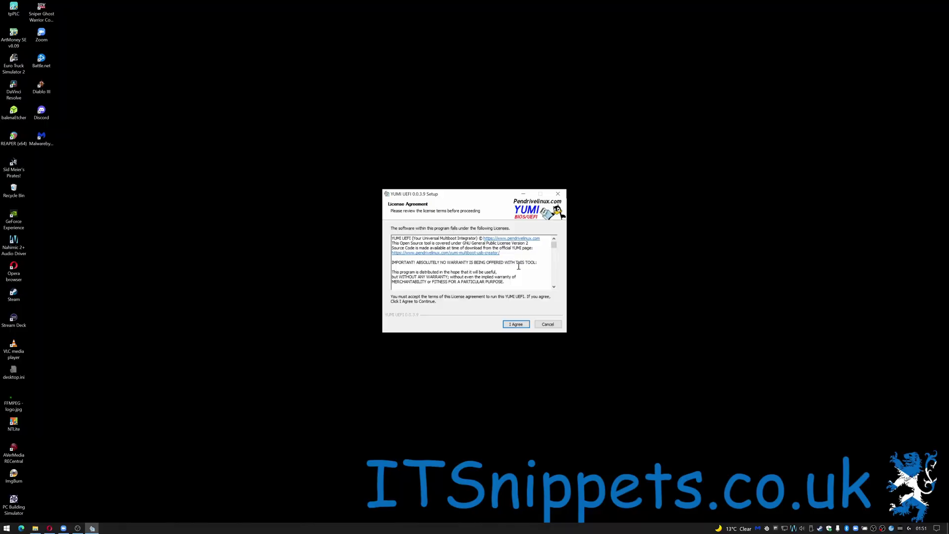
- Accept the YUMI UEFI license and pick E:\ (Disk 2) MULTIBOOT 14GB FAT32 as the target drive
scroll(516, 264, down, 3)
scroll(515, 263, down, 10)
scroll(556, 268, down, 10)
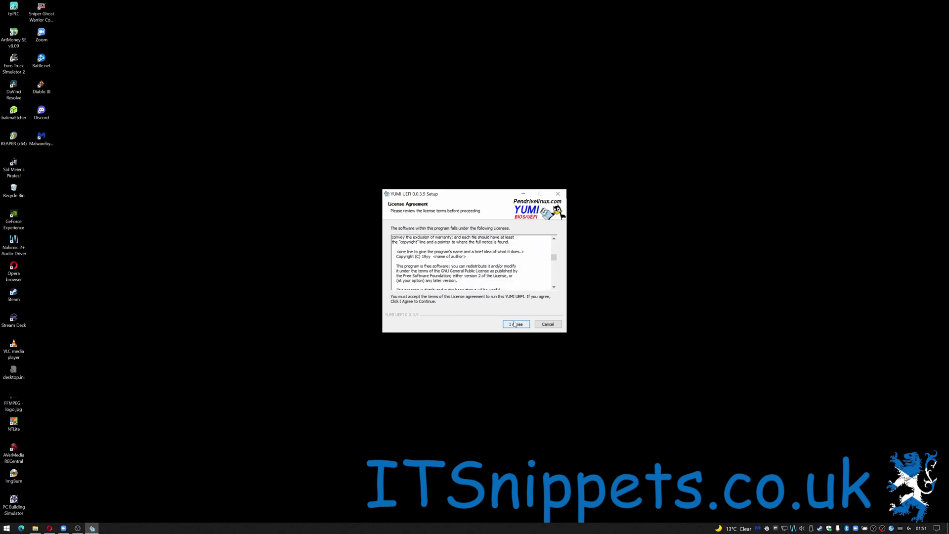
click(514, 324)
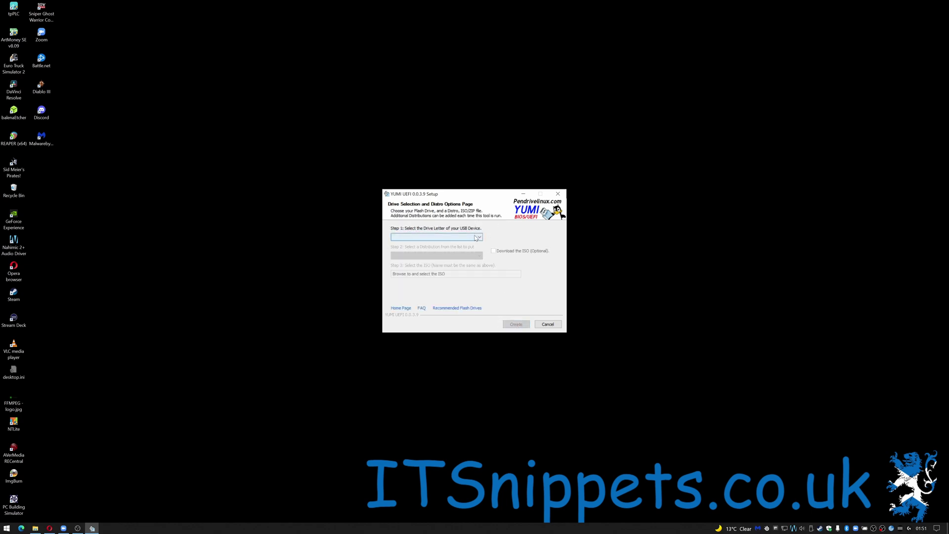
click(477, 237)
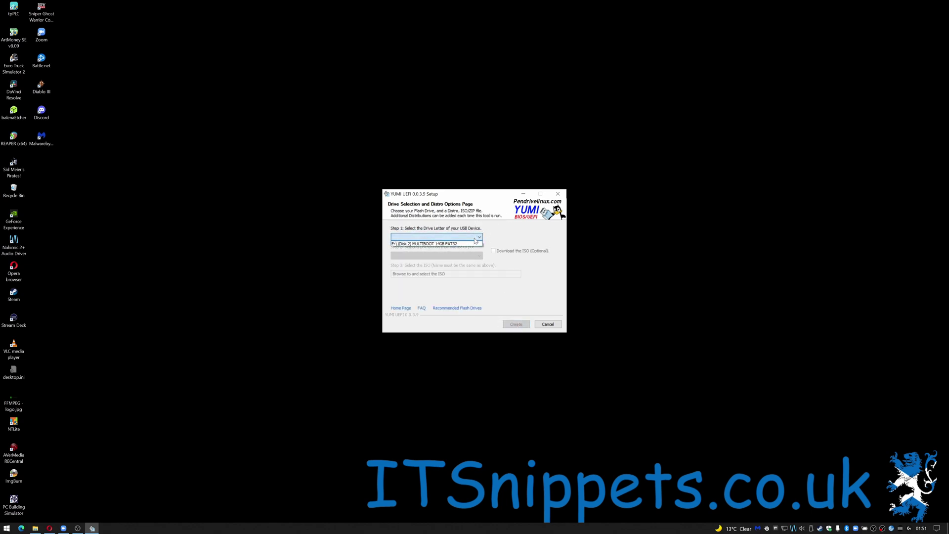
click(452, 243)
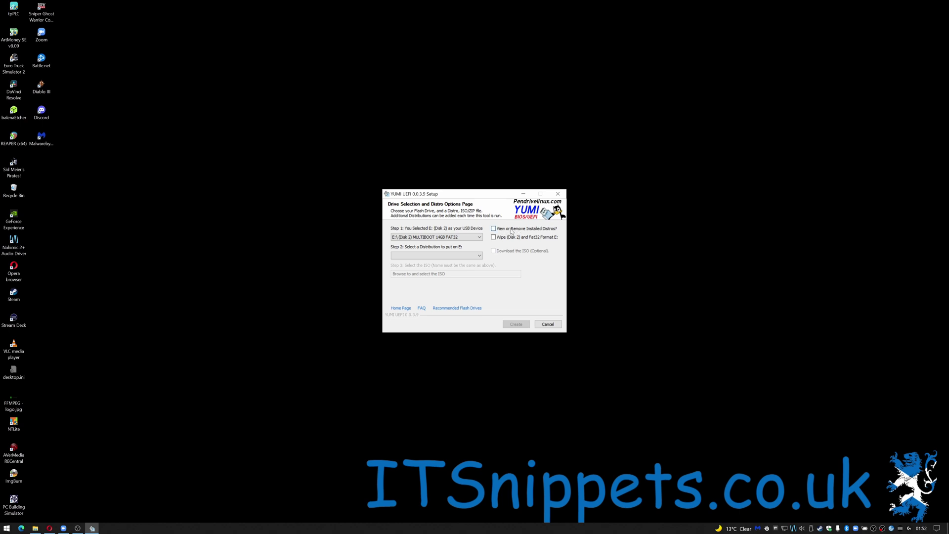
- Enable Wipe and Fat32 Format for E:, choose Ubuntu Server, and open its download page
click(494, 237)
click(460, 255)
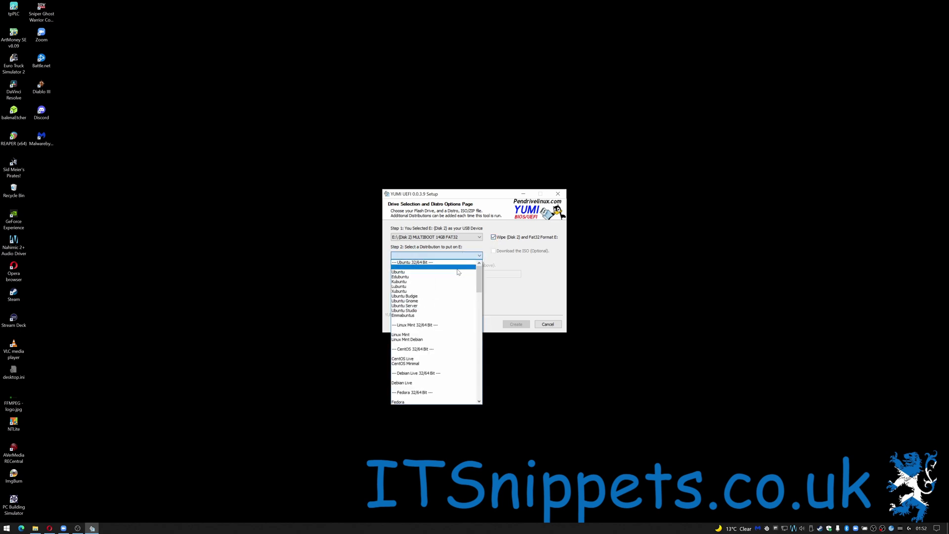
click(424, 305)
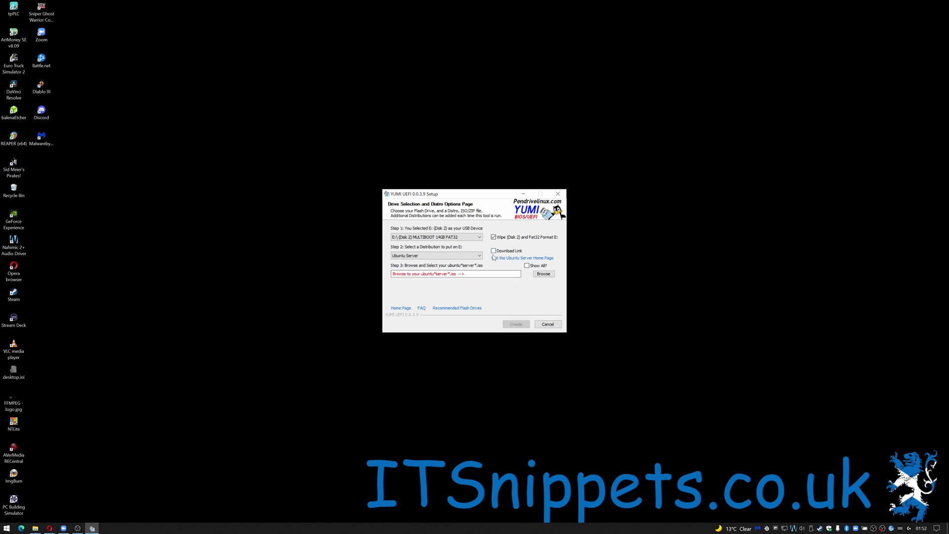
click(493, 251)
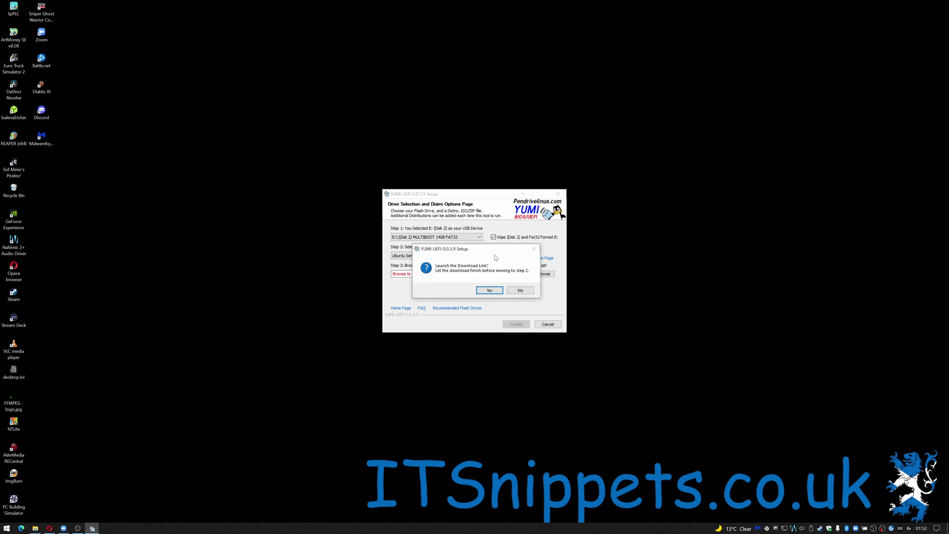
click(497, 290)
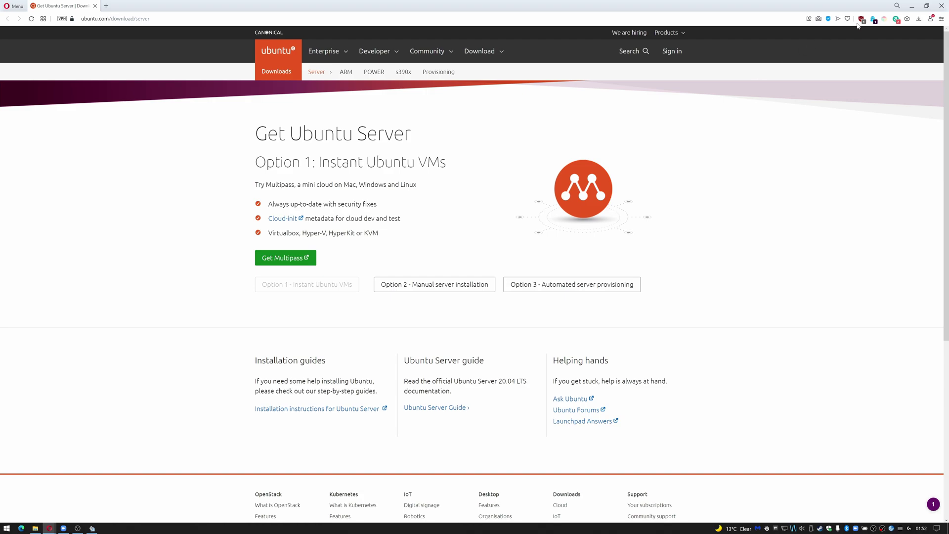
- Set ubuntu-18.04.5-live-server-amd64.iso as the Ubuntu Server source image
click(941, 6)
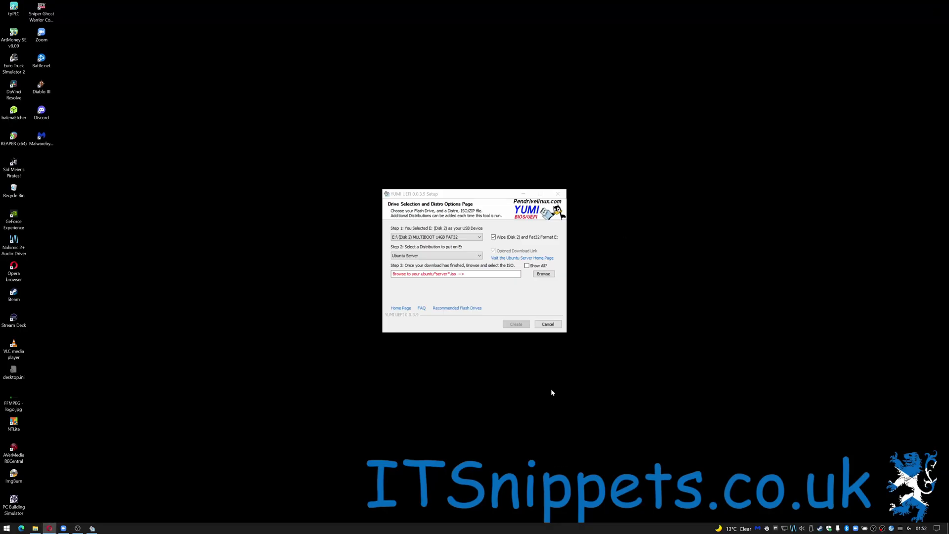
click(544, 276)
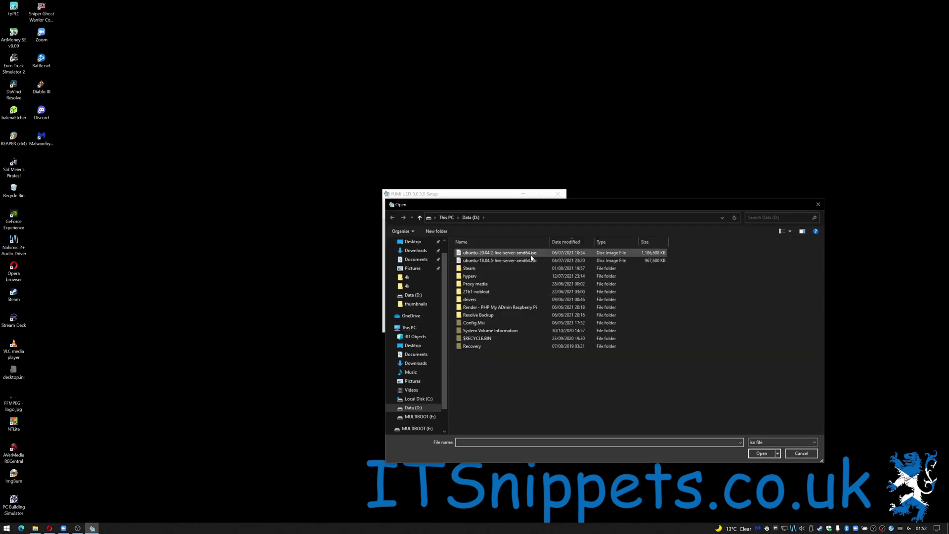
click(530, 262)
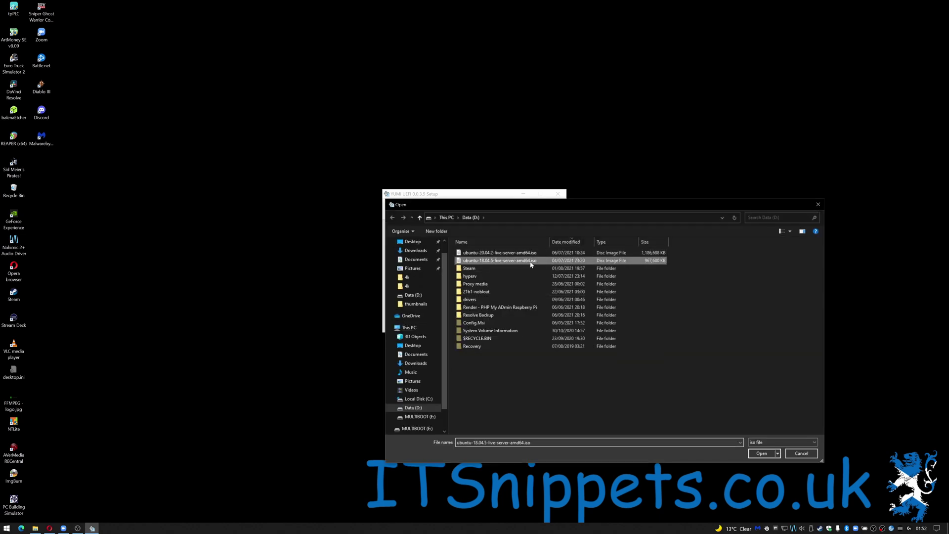
click(764, 453)
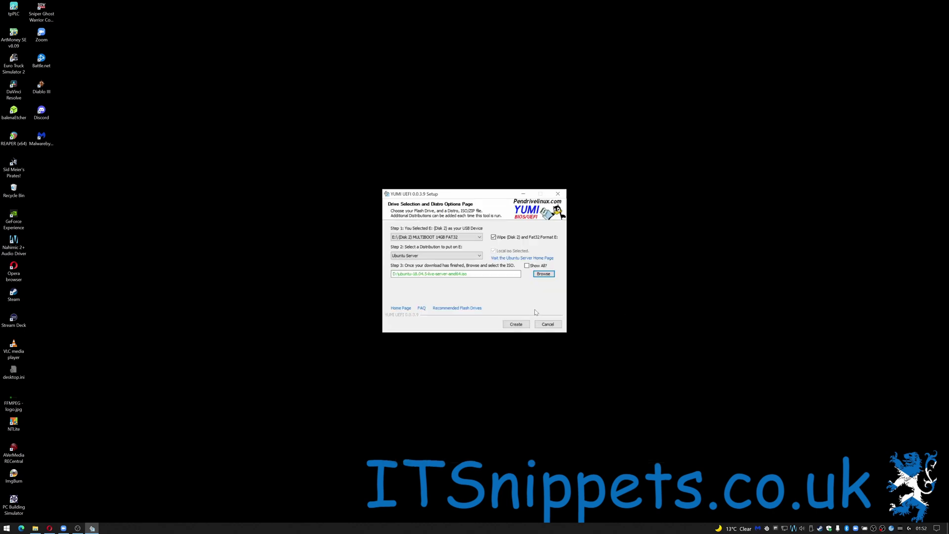
click(541, 276)
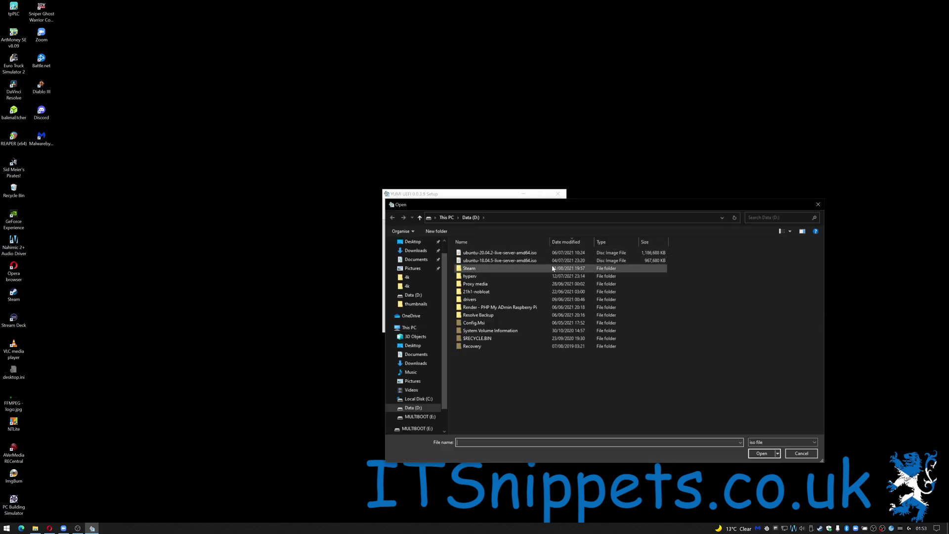
double_click(520, 261)
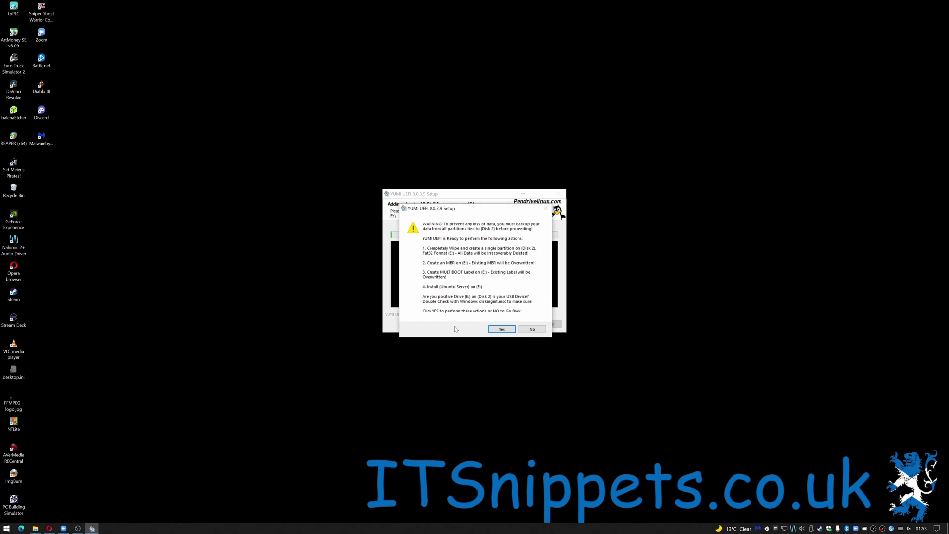
- Approve wiping and formatting Disk 2, complete the Ubuntu 18.04.5 install, and opt to add more ISOs
click(503, 329)
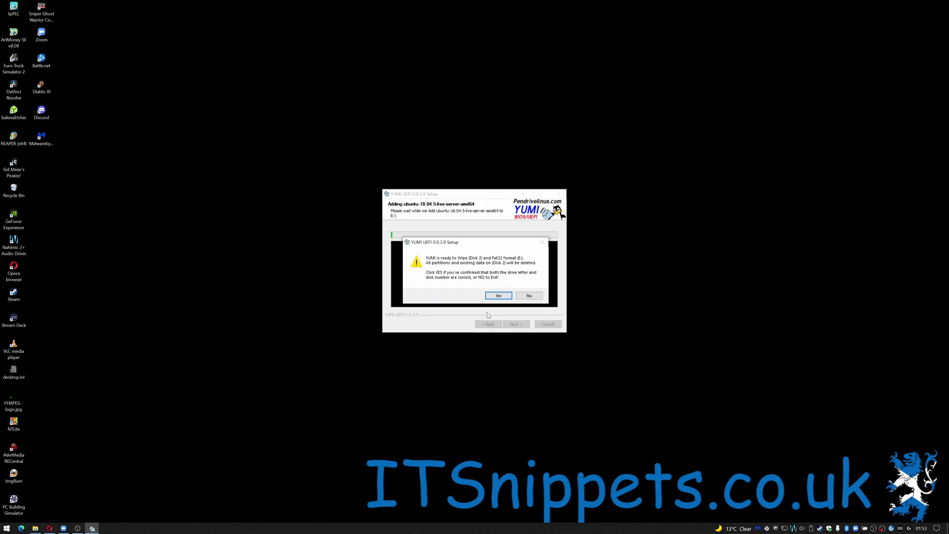
click(496, 296)
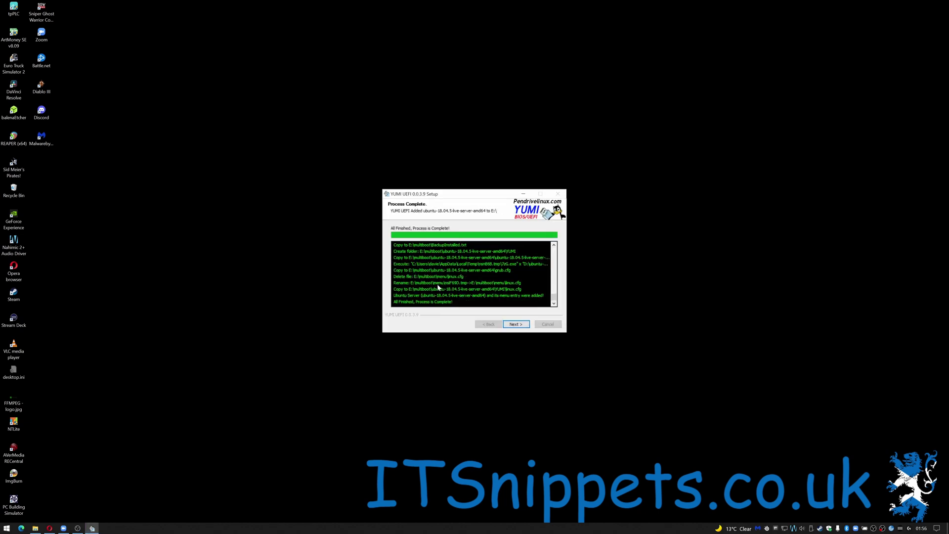
click(515, 323)
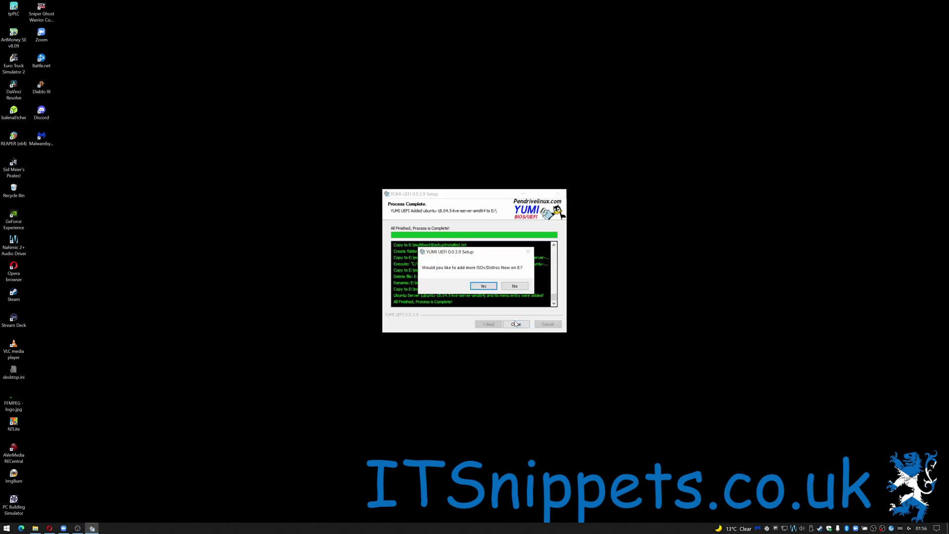
click(483, 287)
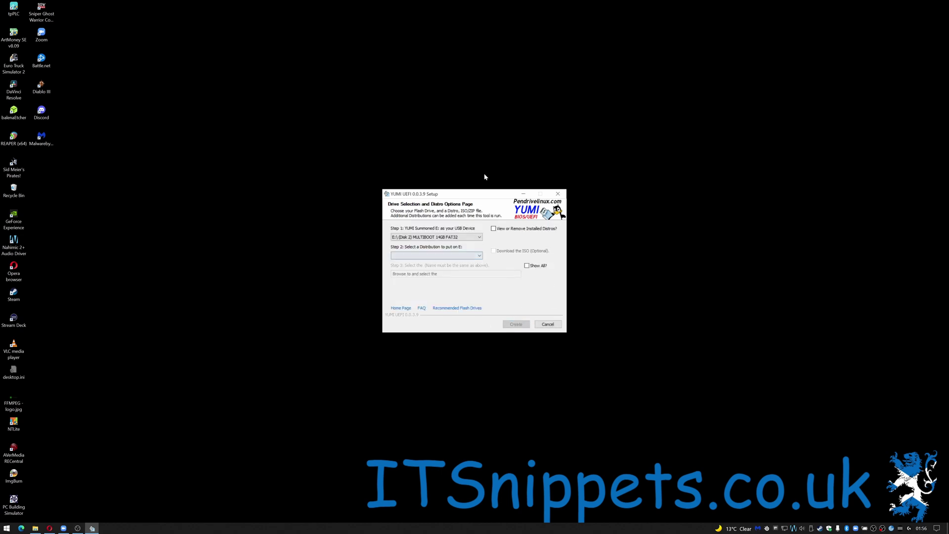
- Write ubuntu-20.04.2-live-server-amd64.iso to drive E: as Ubuntu Server, with Show All enabled
click(477, 237)
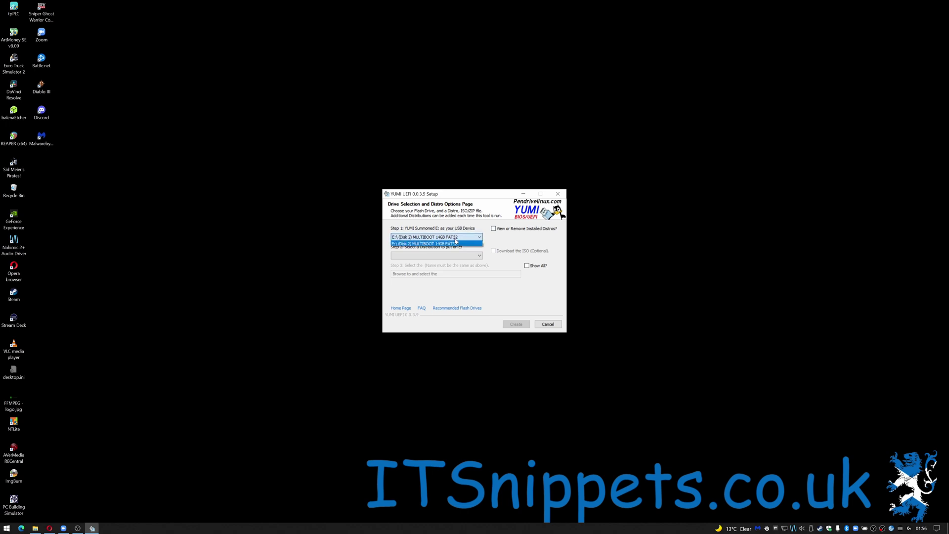
click(477, 243)
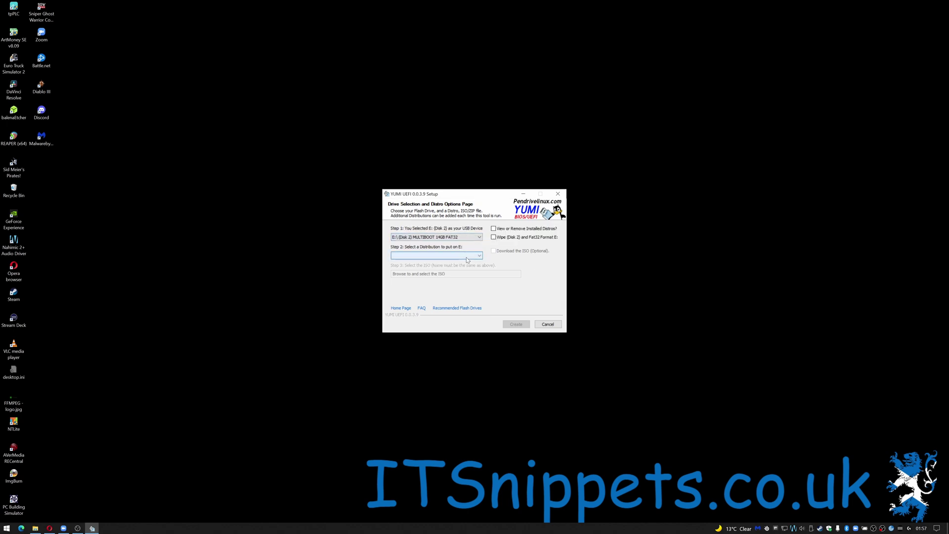
click(468, 256)
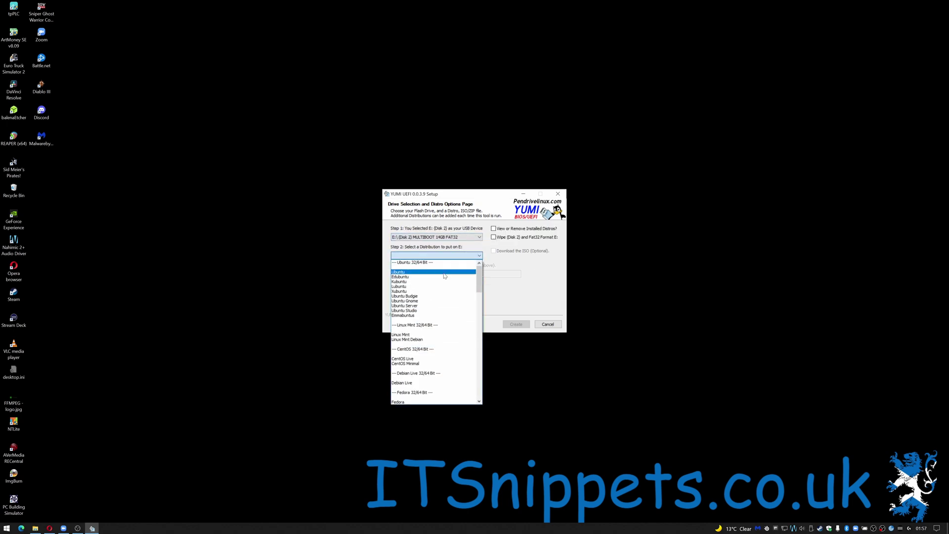
click(415, 305)
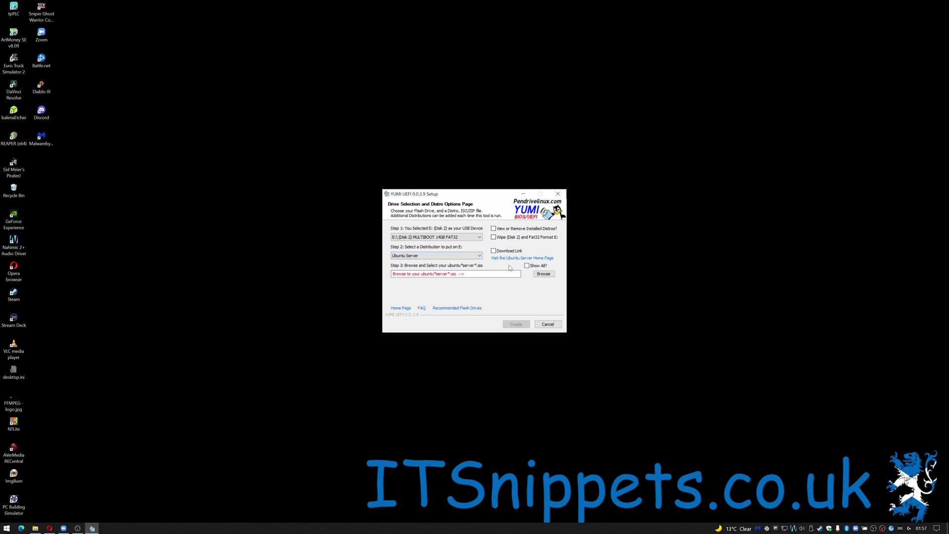
click(530, 266)
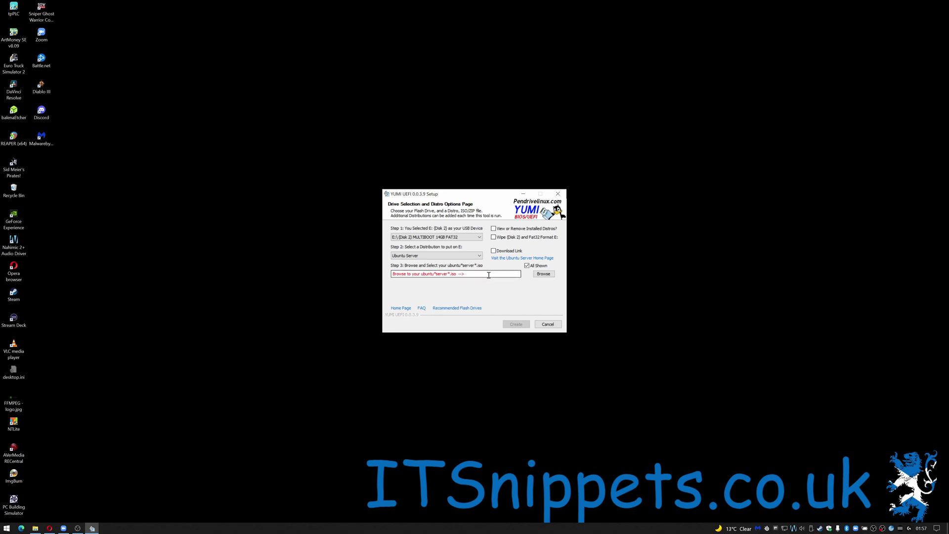
click(543, 278)
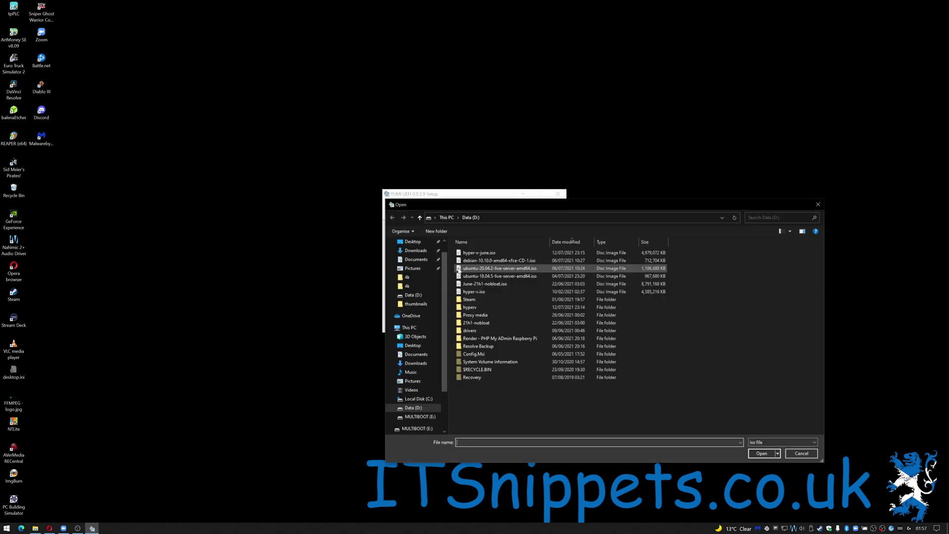
click(498, 272)
click(754, 452)
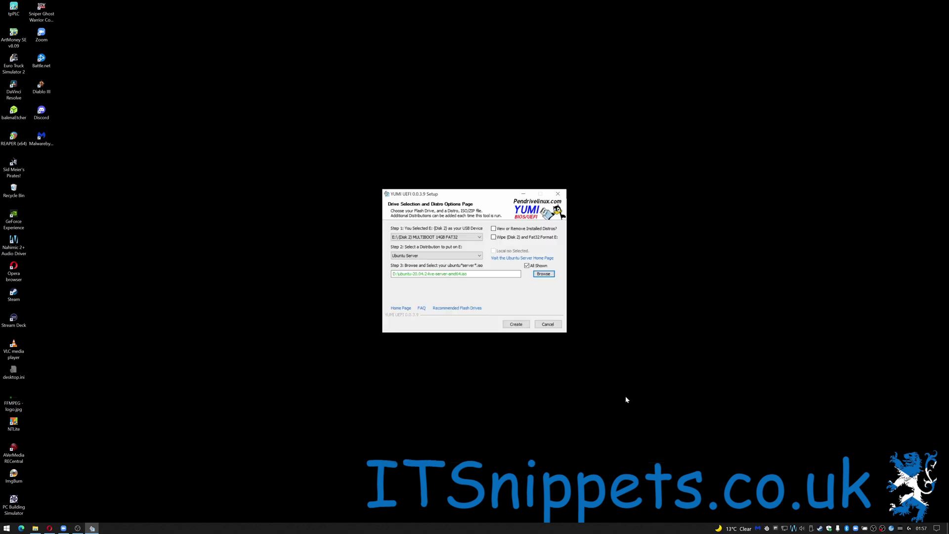
click(521, 327)
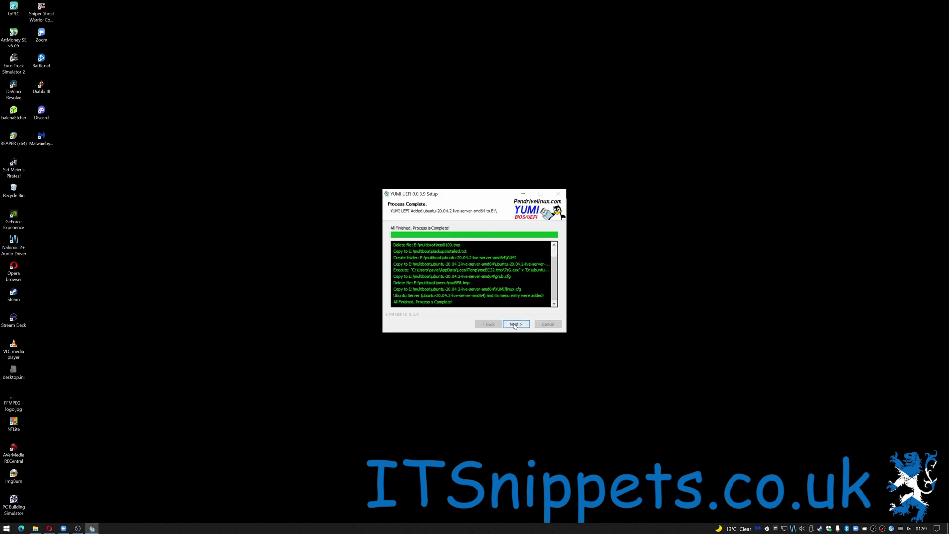
- Choose to add another distro and set Debian Live with debian-10.10.0-amd64-xfce-CD-1.iso
click(514, 324)
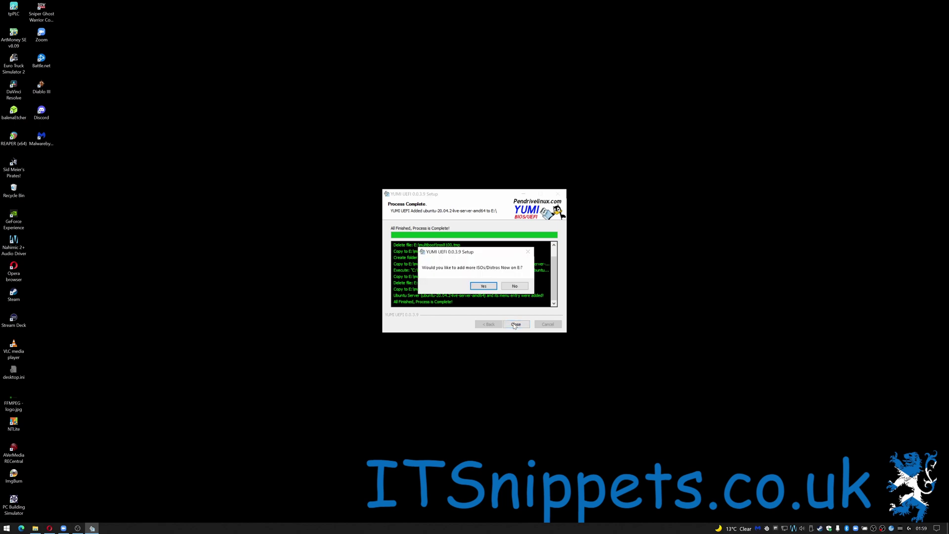
click(484, 286)
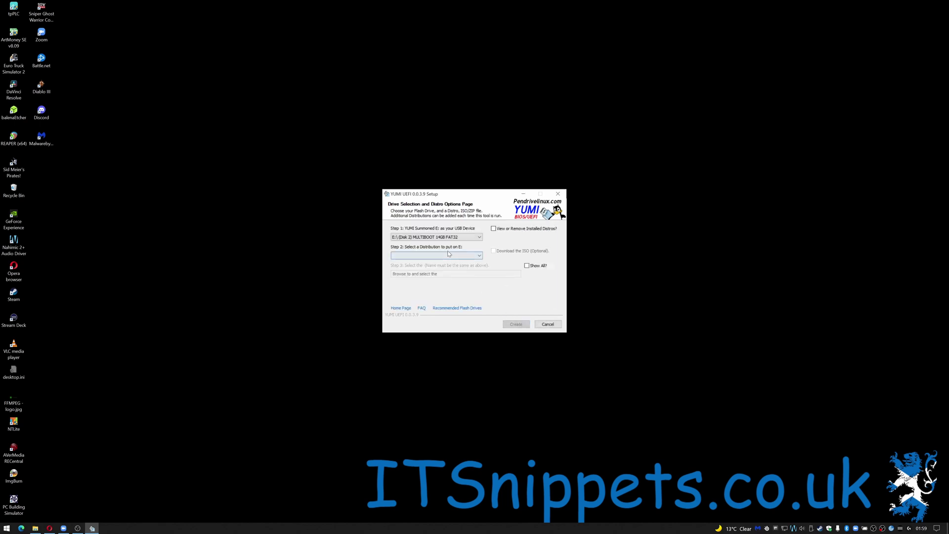
click(448, 254)
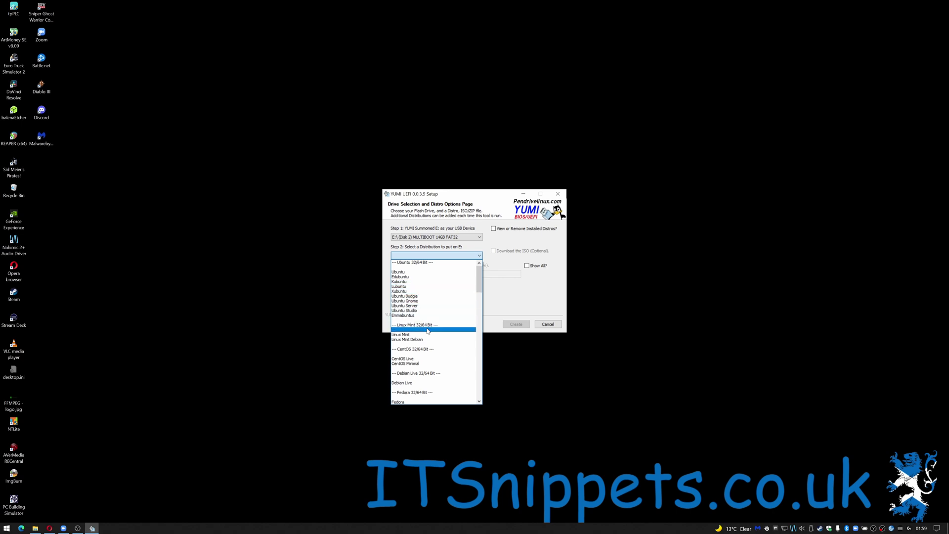
click(431, 383)
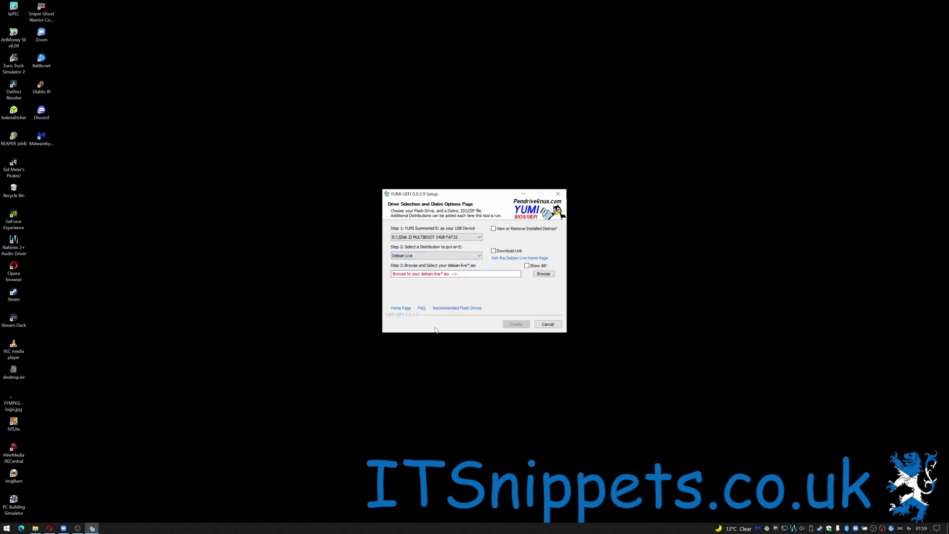
click(545, 274)
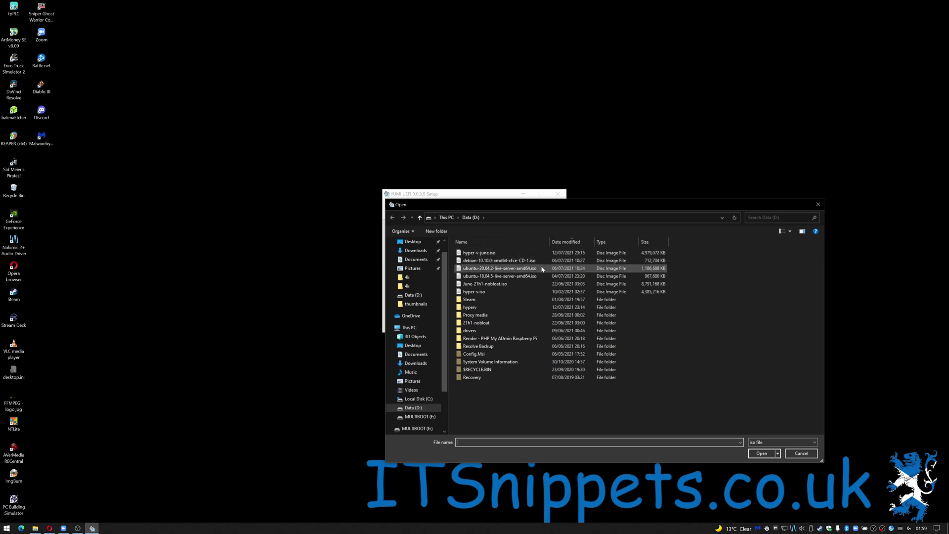
click(542, 261)
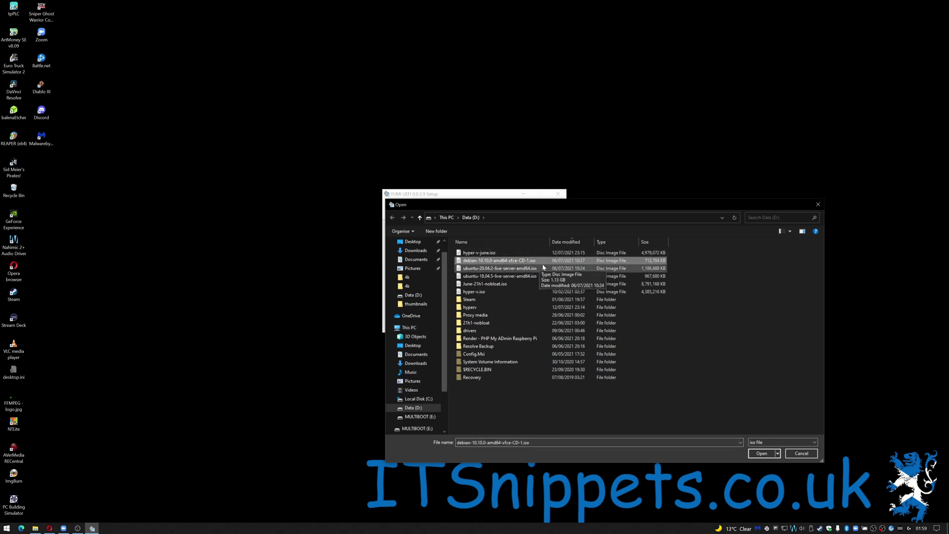
click(759, 454)
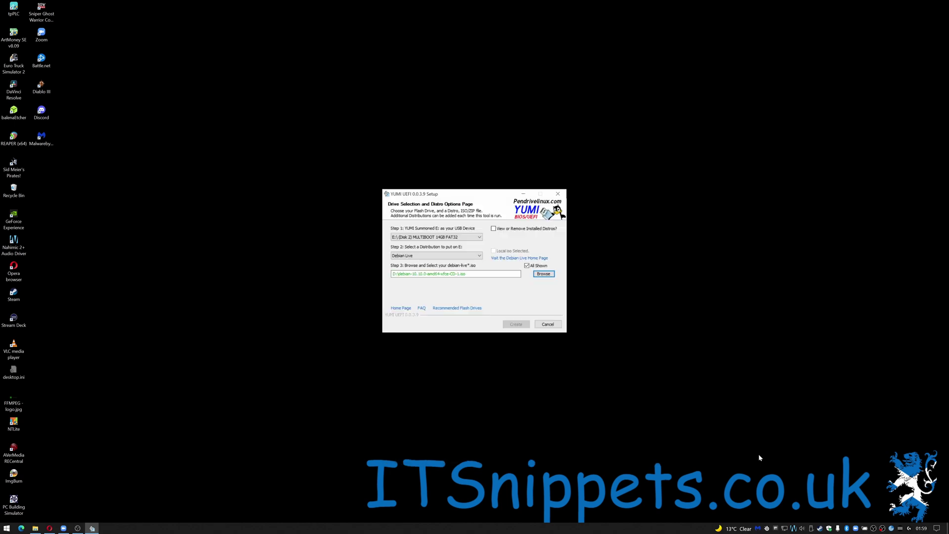
- Copy the Debian ISO to E: past the drive warning, decline further distros, and finish
click(522, 328)
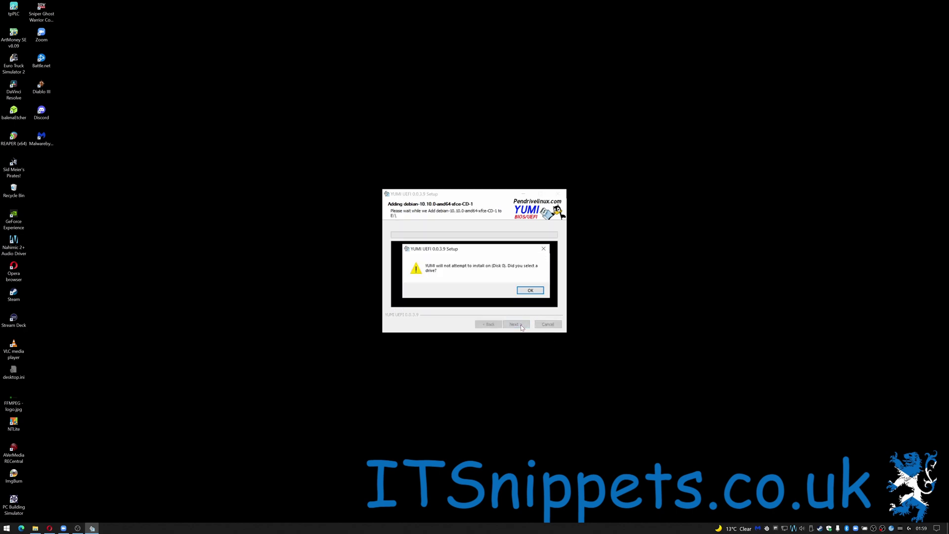
click(542, 294)
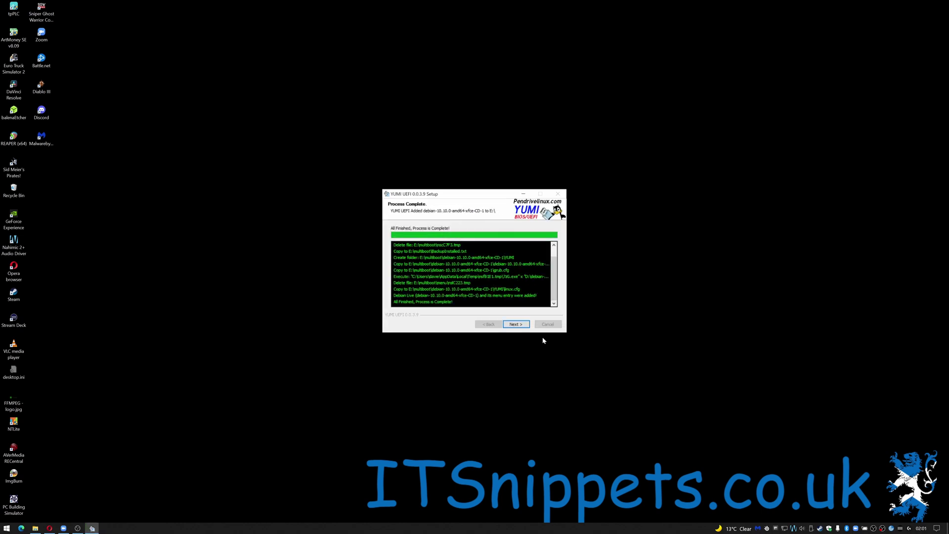
click(525, 326)
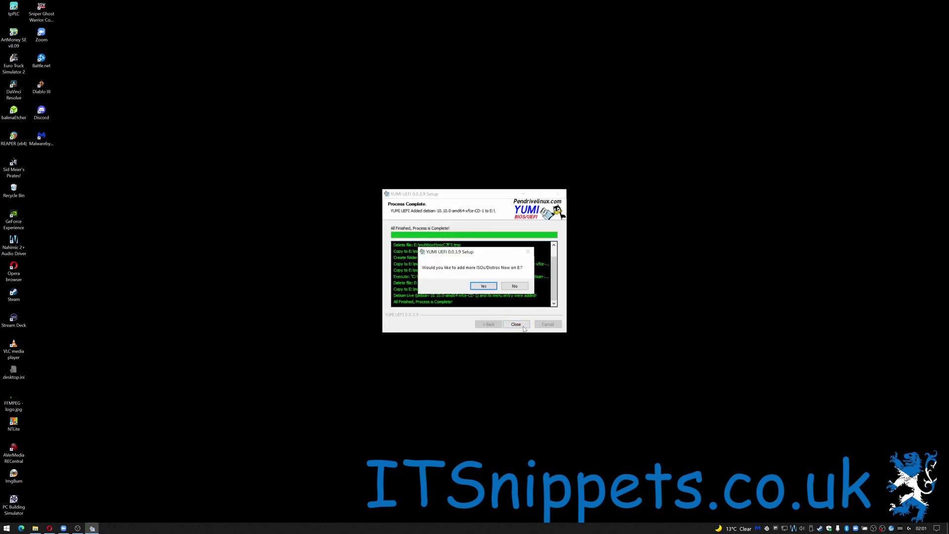
click(516, 287)
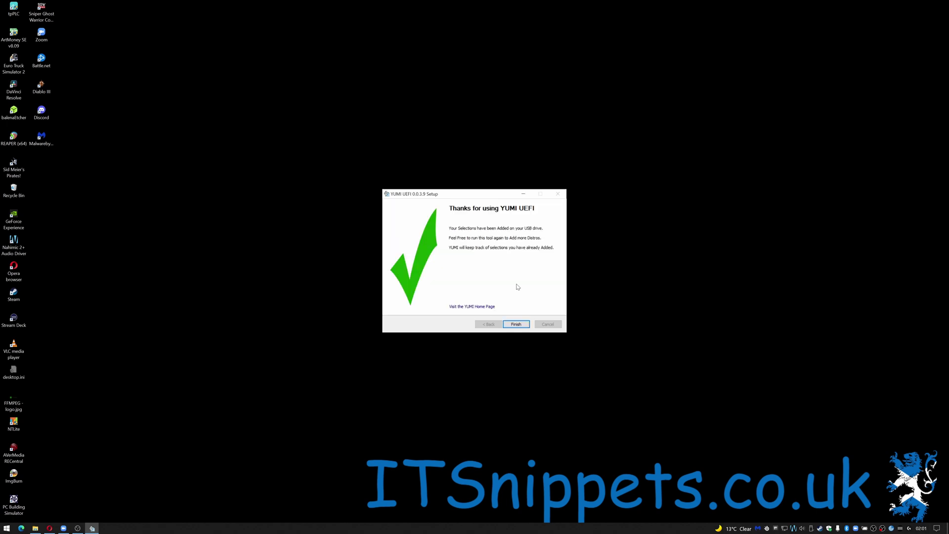
click(516, 324)
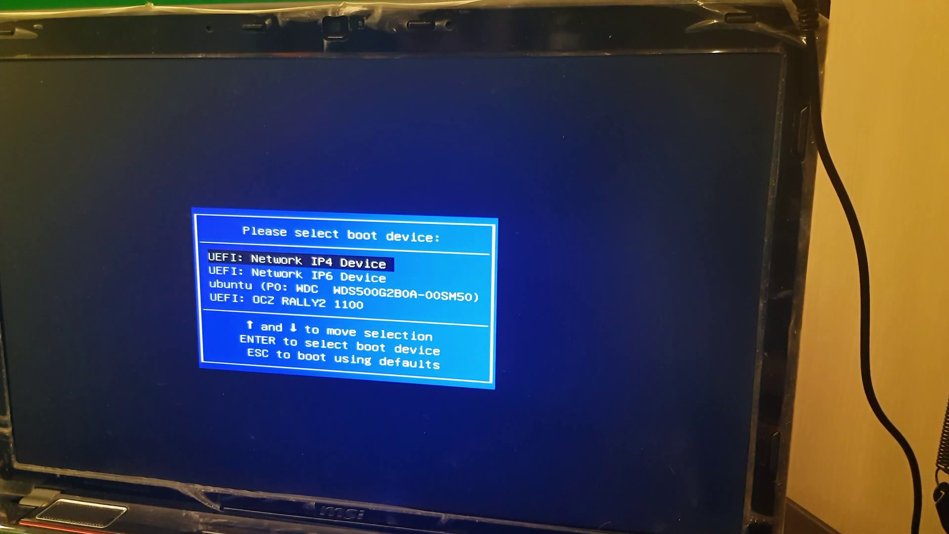
- Boot from UEFI: OCZ RALLY2 and start ubuntu-18.04.5-live-server-amd64 under Linux Distributions
key(Down)
key(Down)
key(Down)
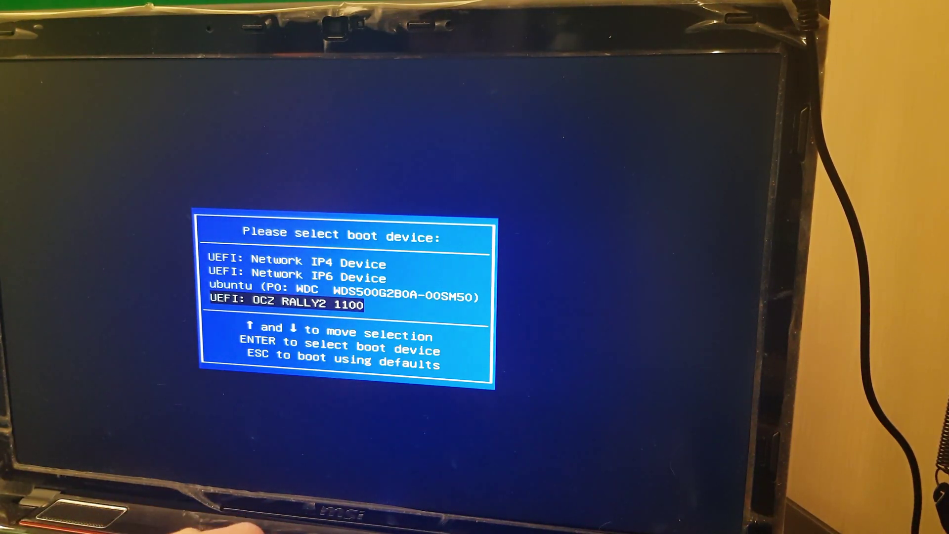
key(Return)
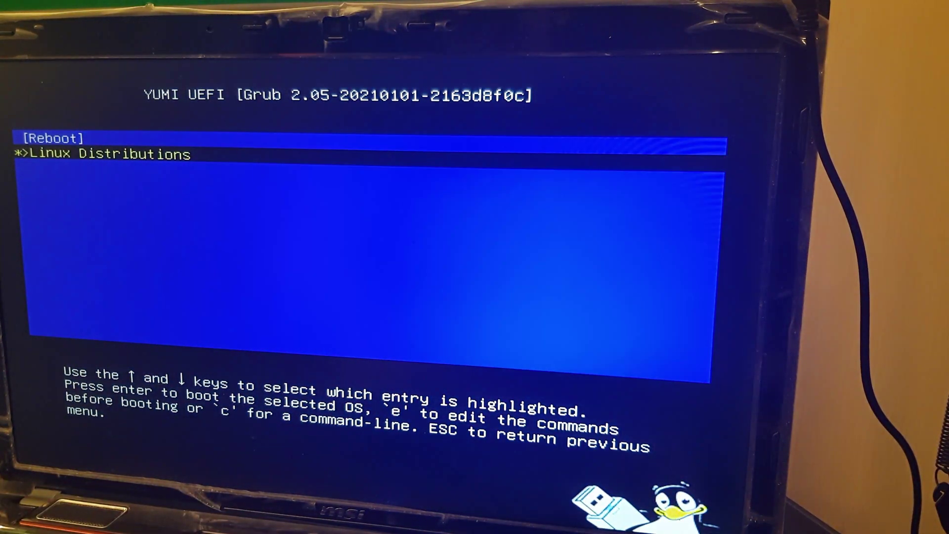
key(Return)
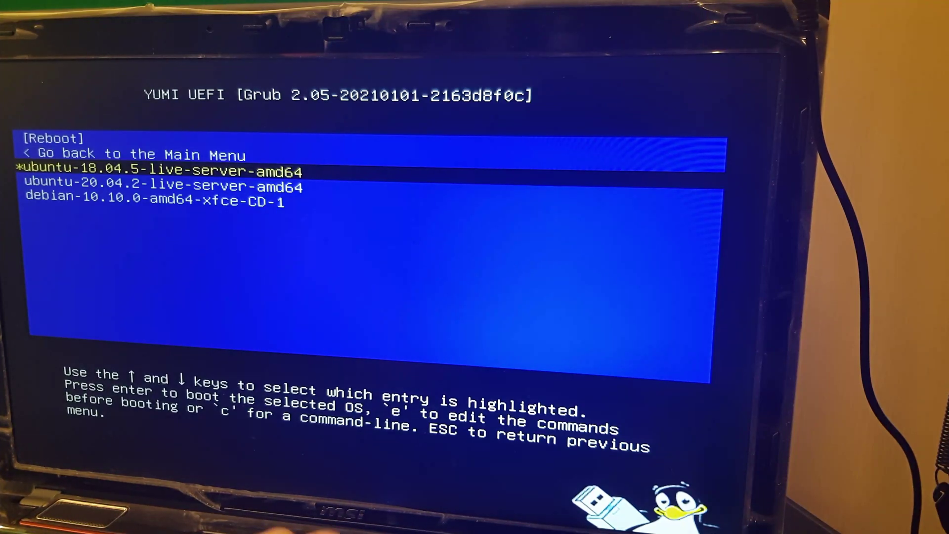
key(Return)
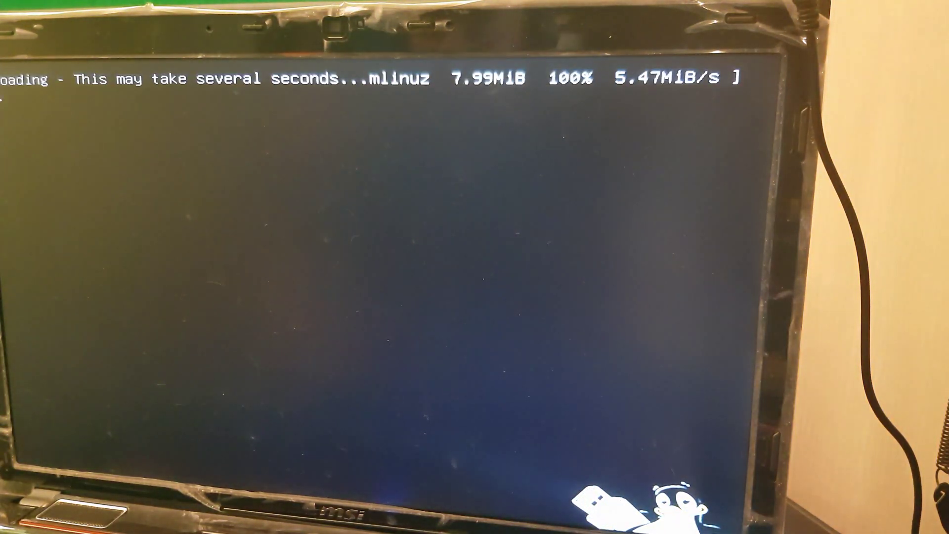